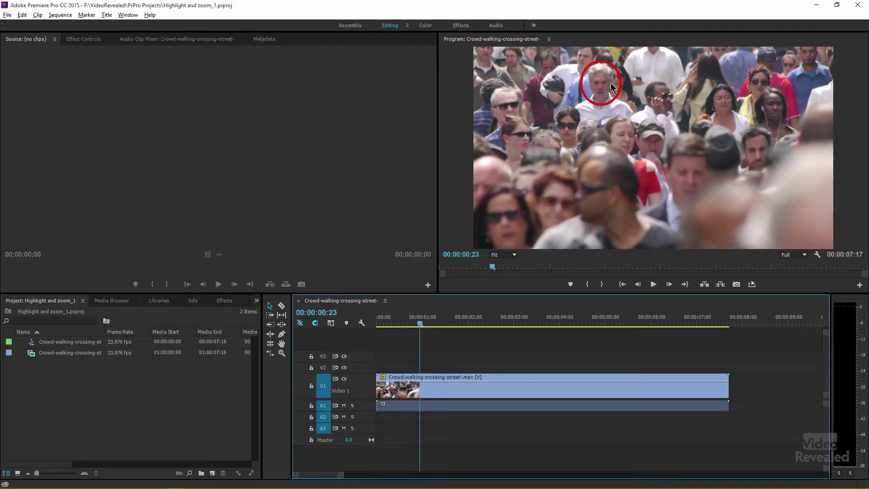
Position the playhead at 00:00:00:16 and magnify the program view to 200%, centred on the gray-haired man's face
left_click_drag(426, 324, 409, 326)
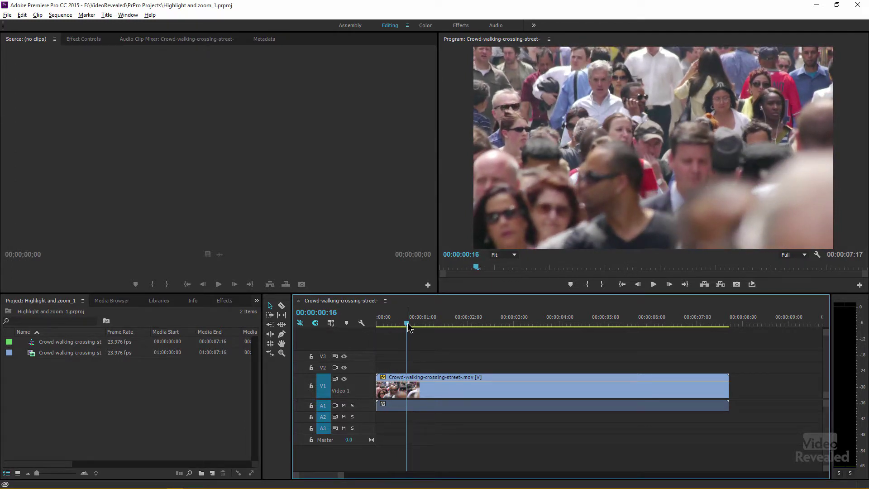
left_click(514, 255)
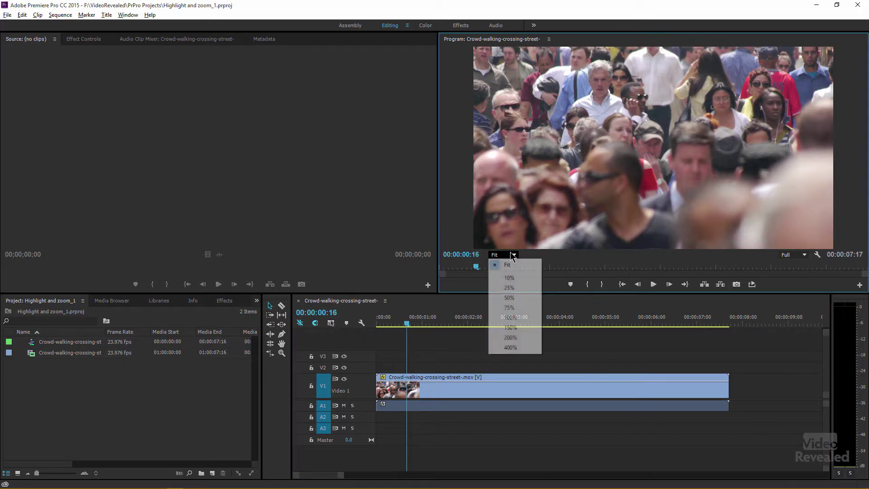
left_click(516, 338)
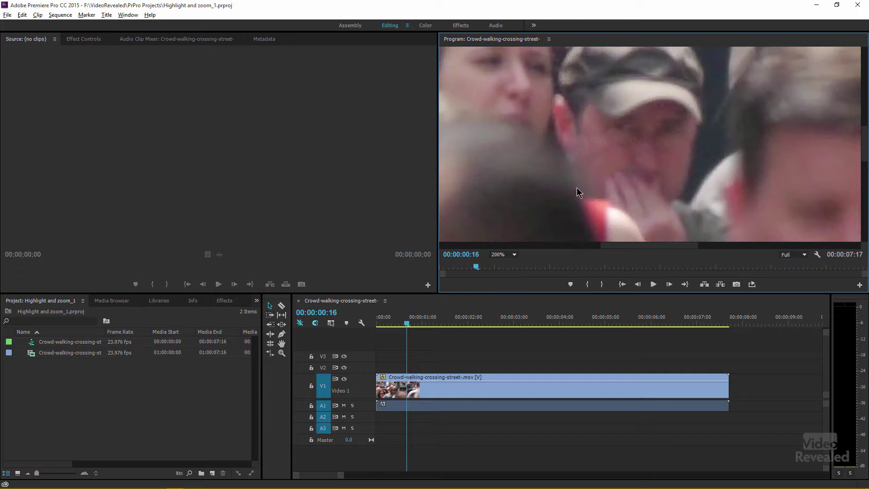
left_click(281, 344)
left_click_drag(592, 120, 656, 176)
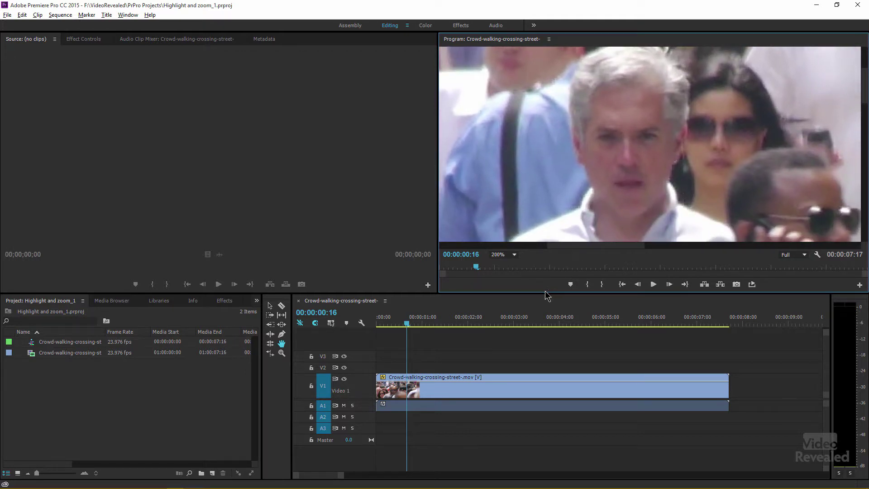
Apply the Brightness & Contrast video effect to the crowd clip on the V1 track
left_click(281, 344)
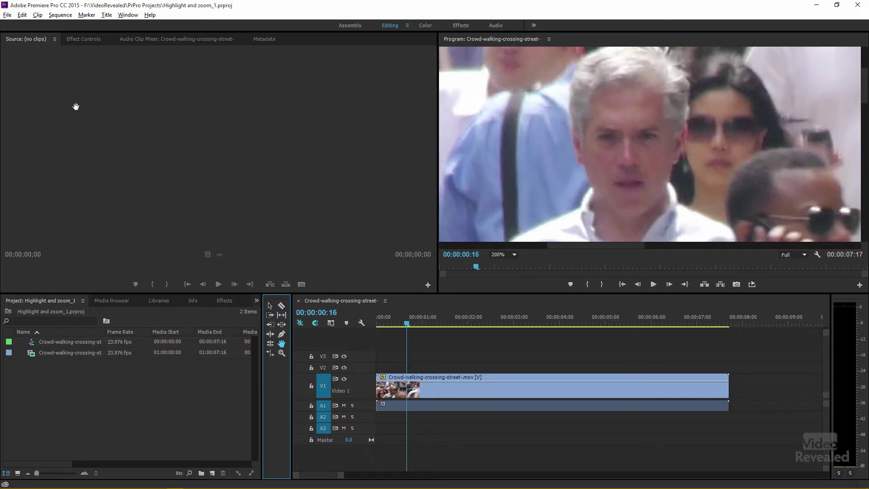
left_click(477, 392)
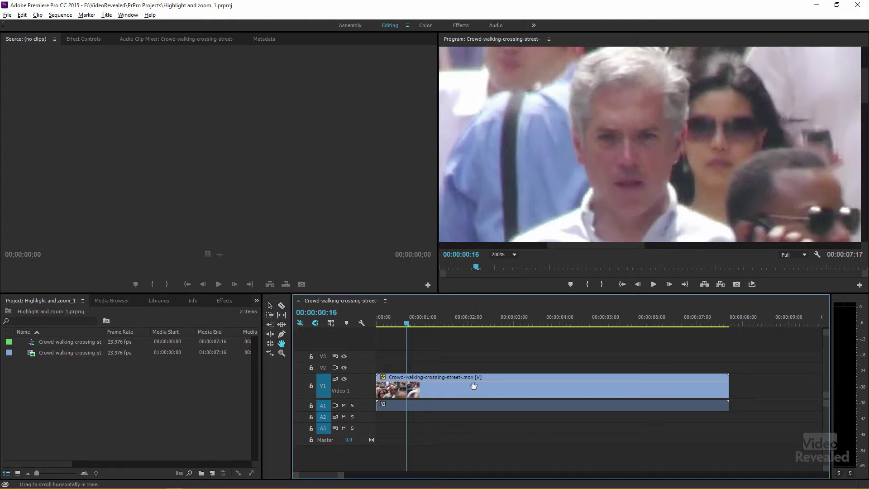
left_click(270, 306)
left_click(493, 390)
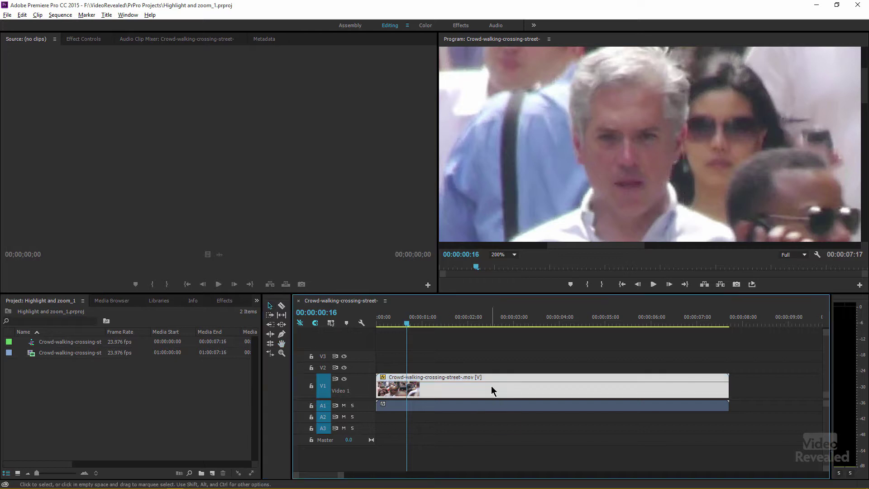
left_click(222, 301)
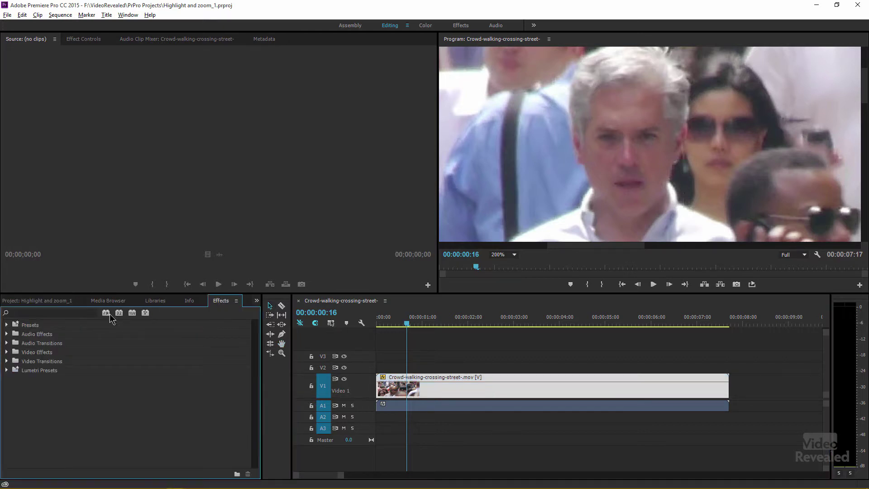
left_click(72, 313)
type("bright")
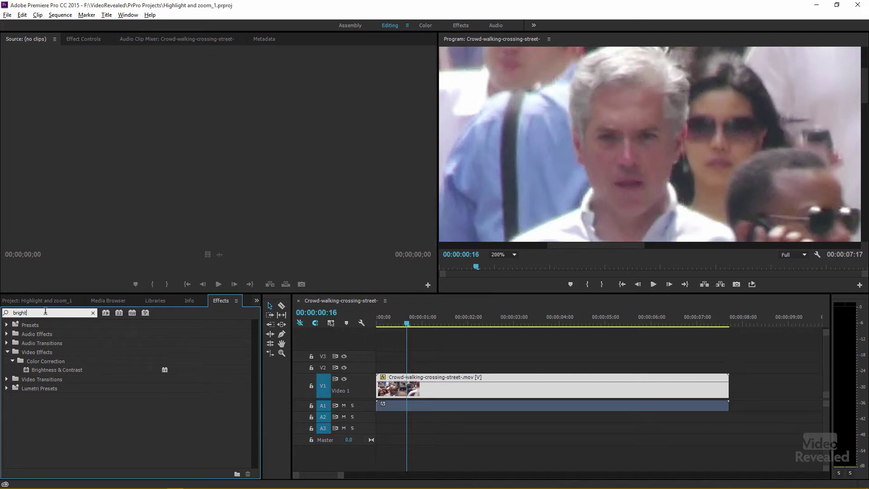
left_click(59, 371)
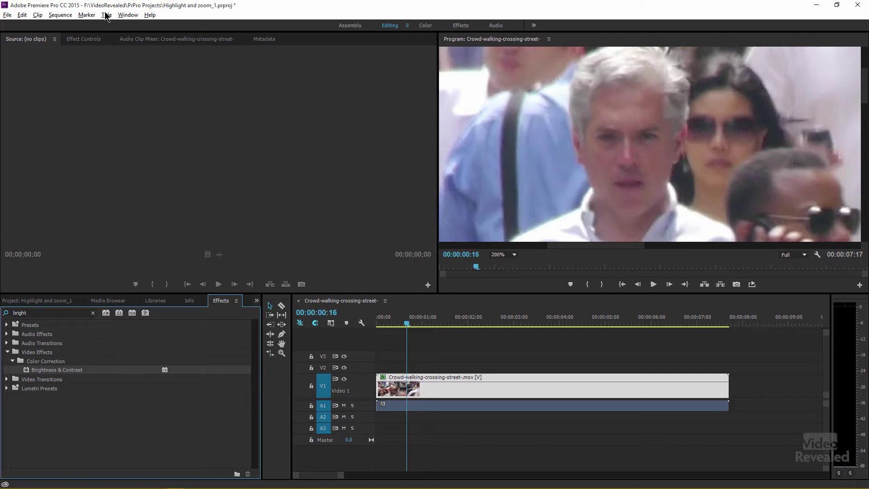
Draw a closed, curved freeform mask around the gray-haired man's face for the Brightness & Contrast effect
left_click(85, 40)
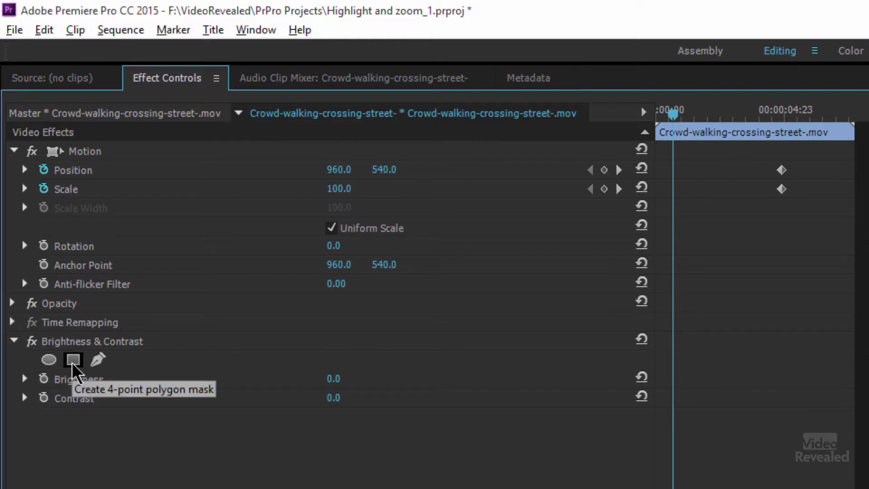
left_click(98, 360)
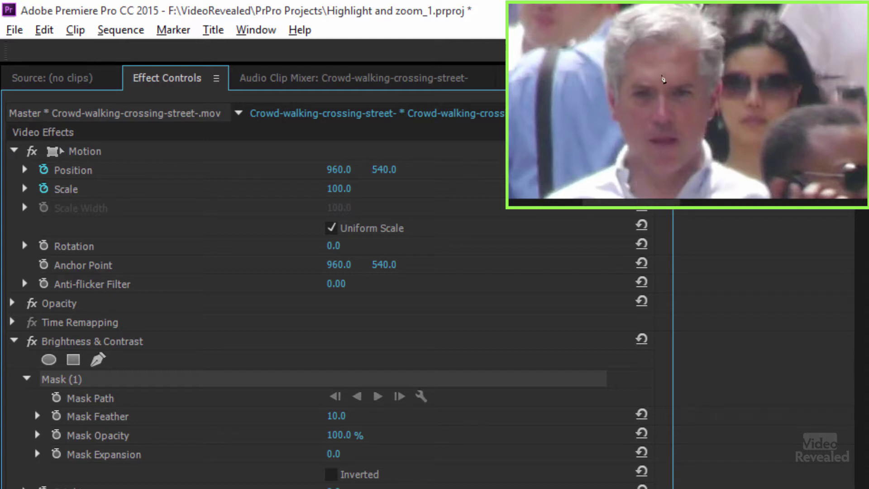
left_click_drag(661, 55, 682, 66)
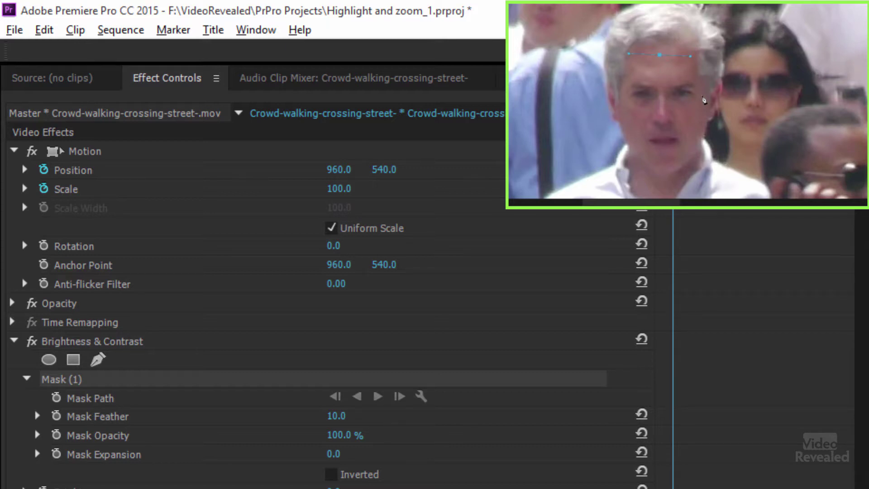
left_click_drag(702, 96, 703, 133)
left_click_drag(667, 168, 636, 171)
left_click_drag(623, 102, 623, 64)
left_click_drag(661, 61, 698, 53)
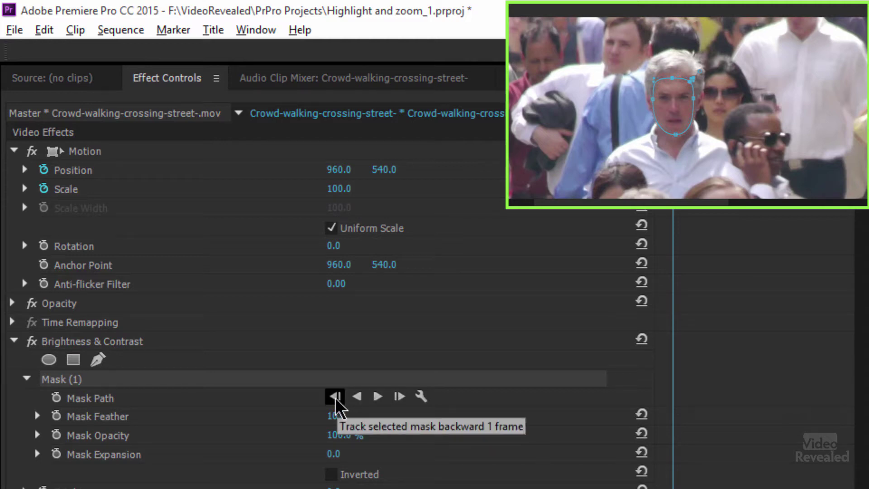
Track the face mask forward, stop, and raise its lower edge to the man's chin on an earlier tracked frame
left_click(379, 399)
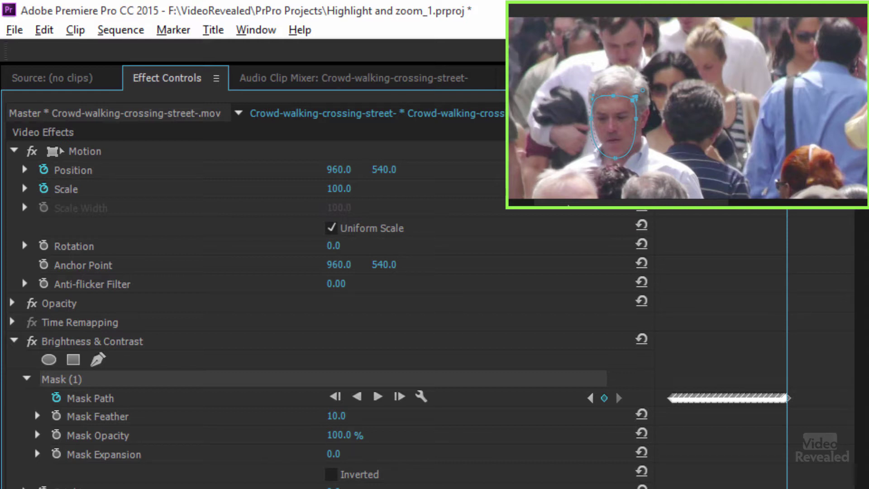
key("j")
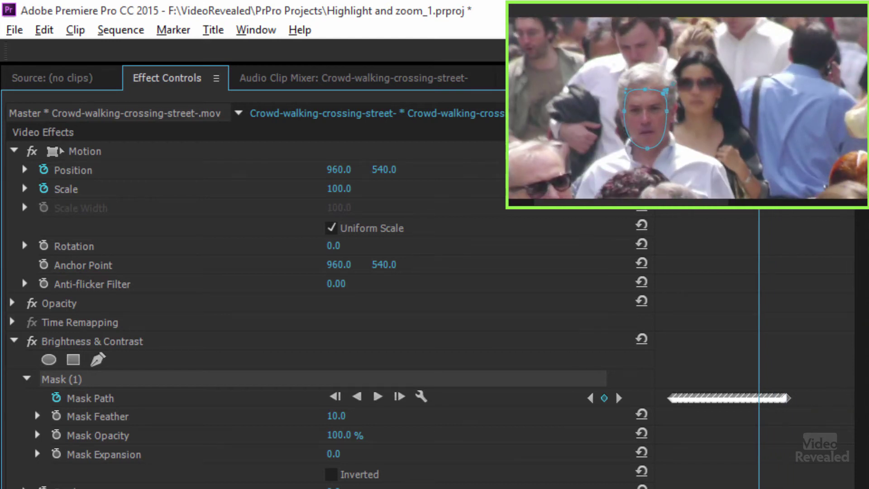
left_click_drag(648, 151, 650, 147)
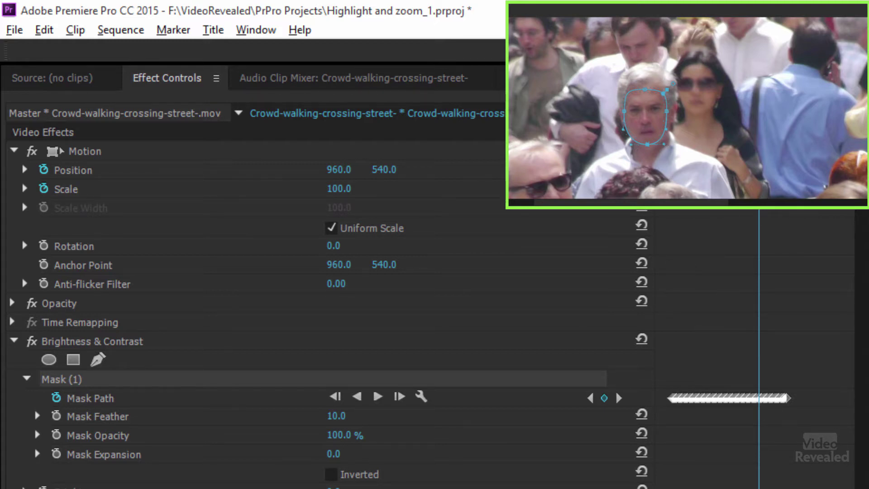
Turn off keyframe animation for the clip's Motion Position and Scale properties
left_click(819, 150)
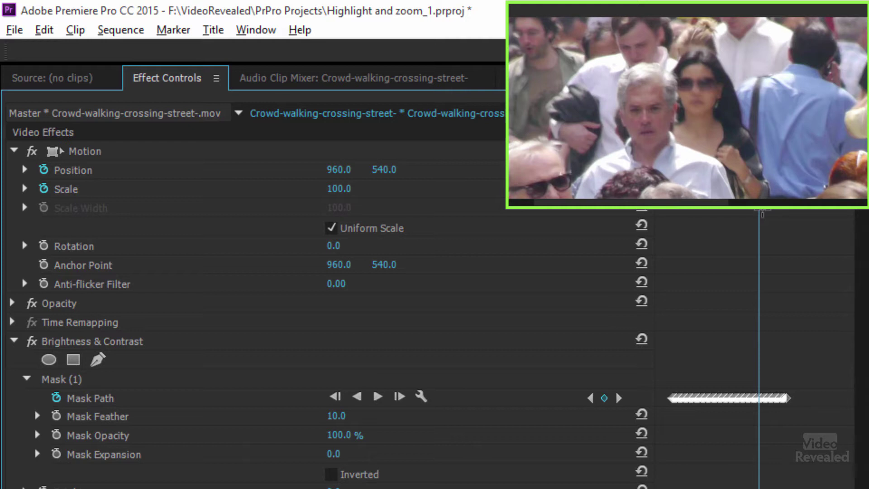
left_click(43, 170)
left_click(43, 189)
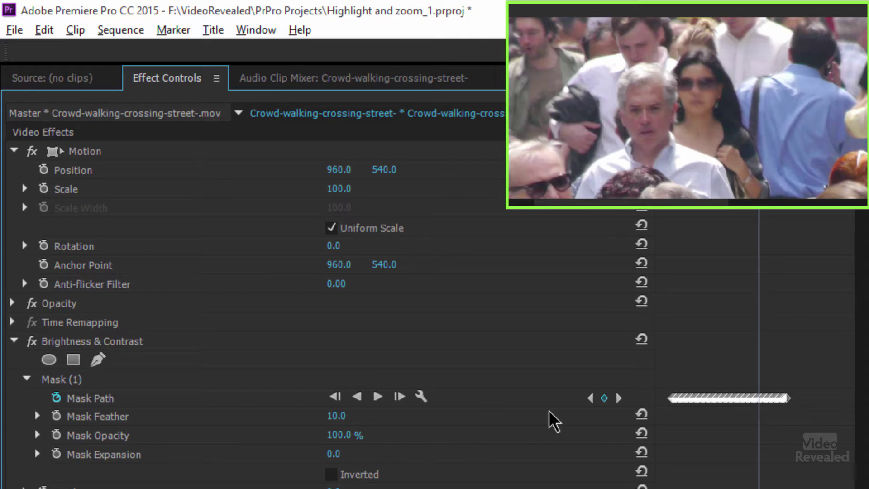
Track Mask (1) forward from the corrected frame to the clip's end, and backward from its first keyframe
left_click(74, 385)
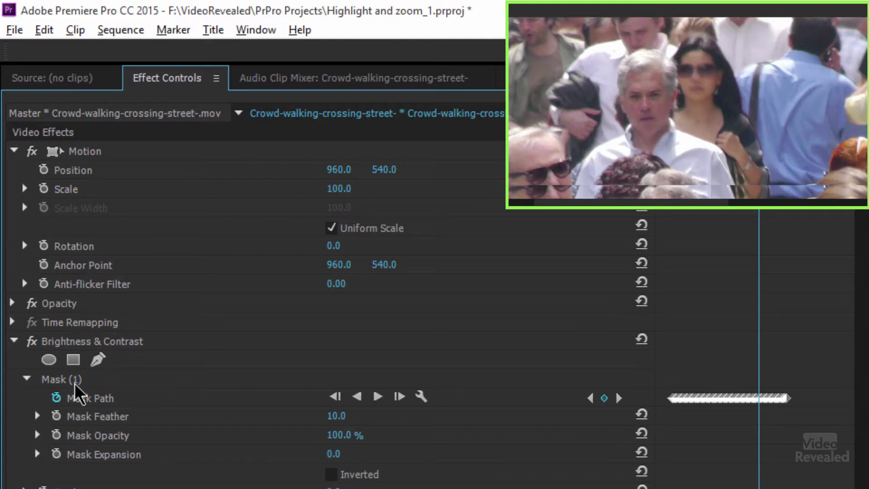
left_click(379, 397)
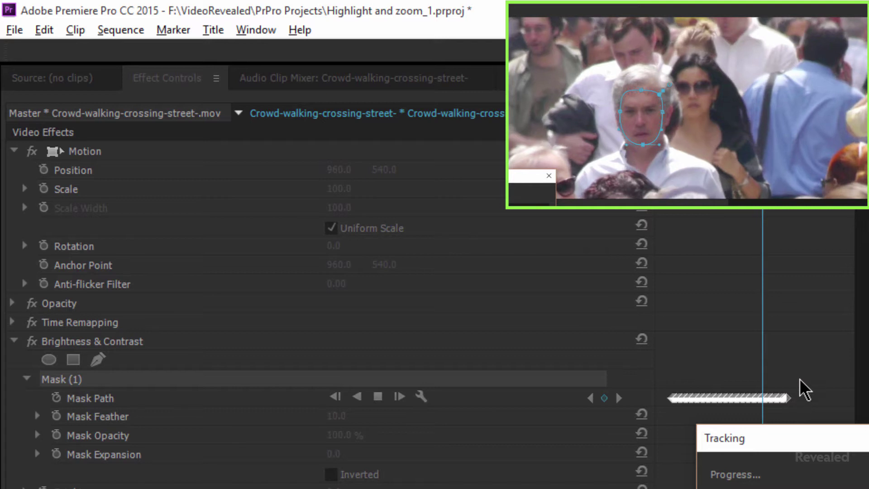
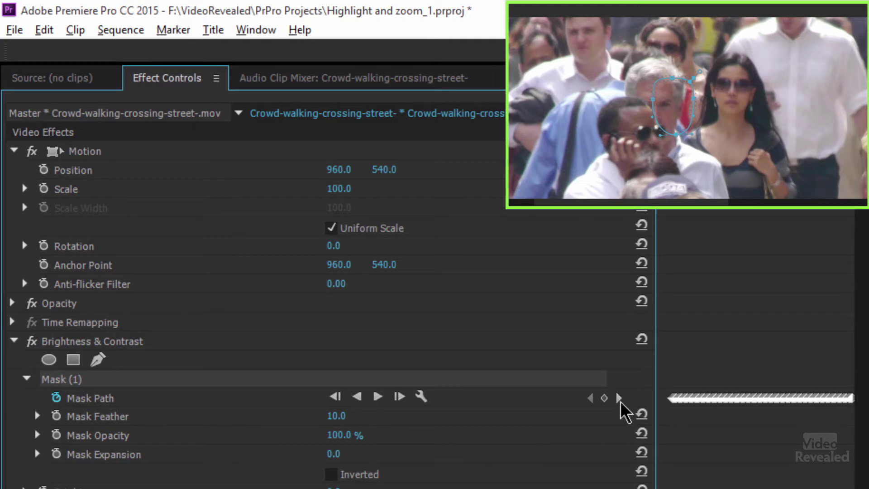
left_click(618, 398)
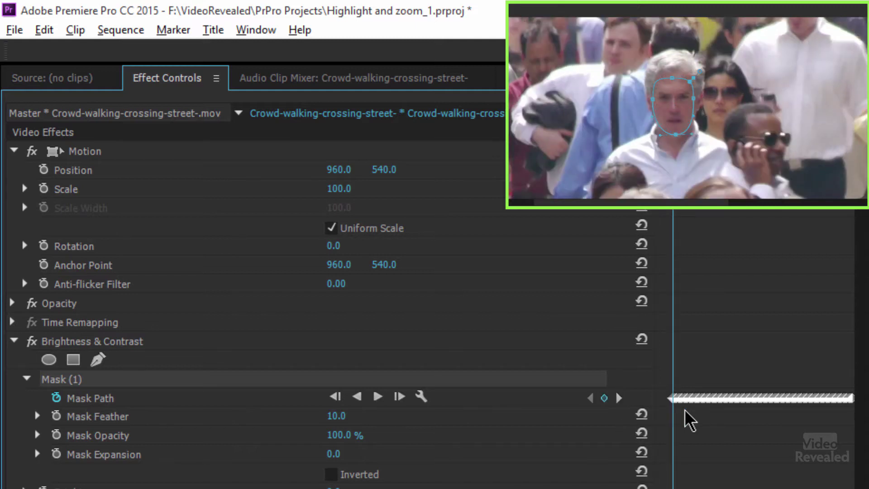
left_click(357, 397)
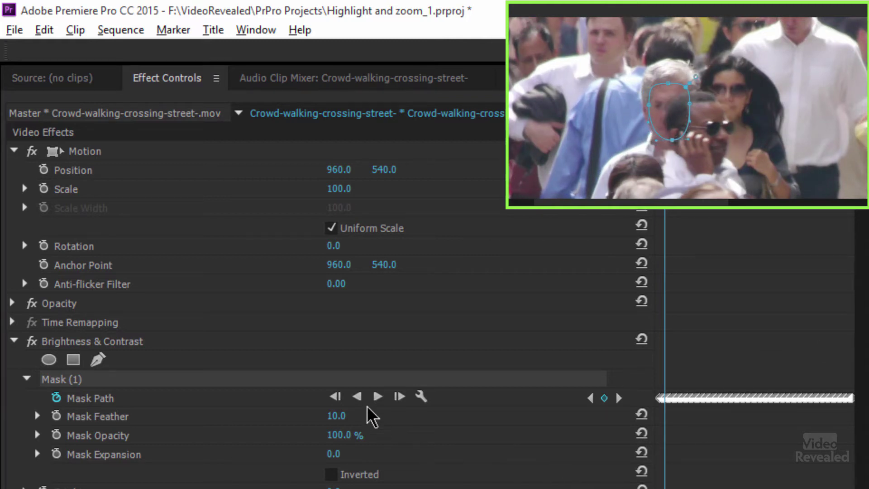
Track the mask backward one frame at a time, realigning it over the man's partly hidden face after each frame
left_click(335, 396)
left_click_drag(657, 109, 667, 113)
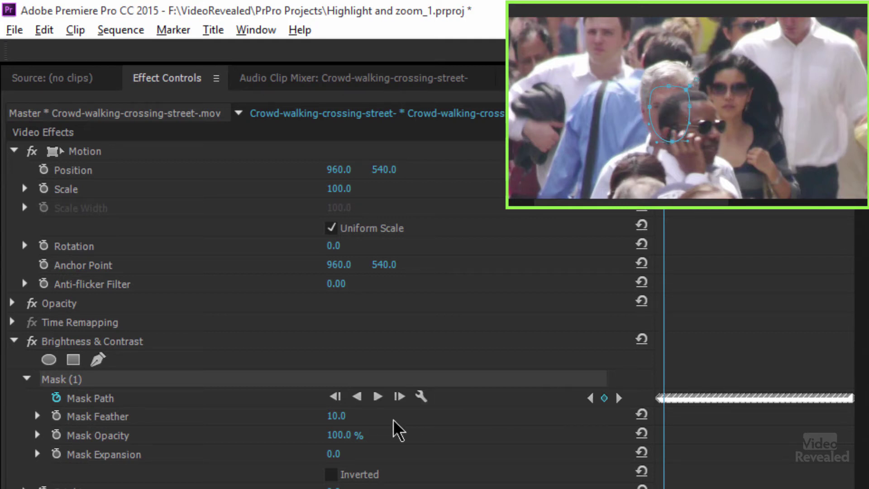
left_click(335, 397)
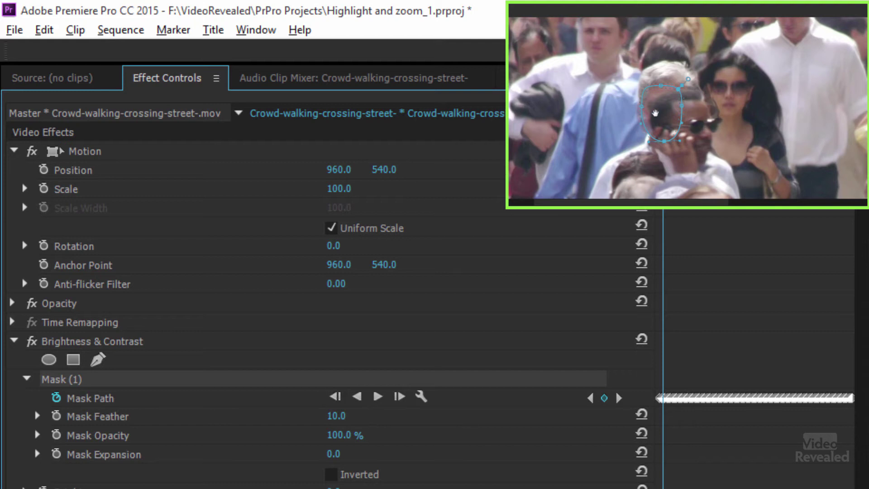
left_click_drag(664, 112, 666, 114)
left_click(335, 397)
left_click_drag(671, 110, 675, 105)
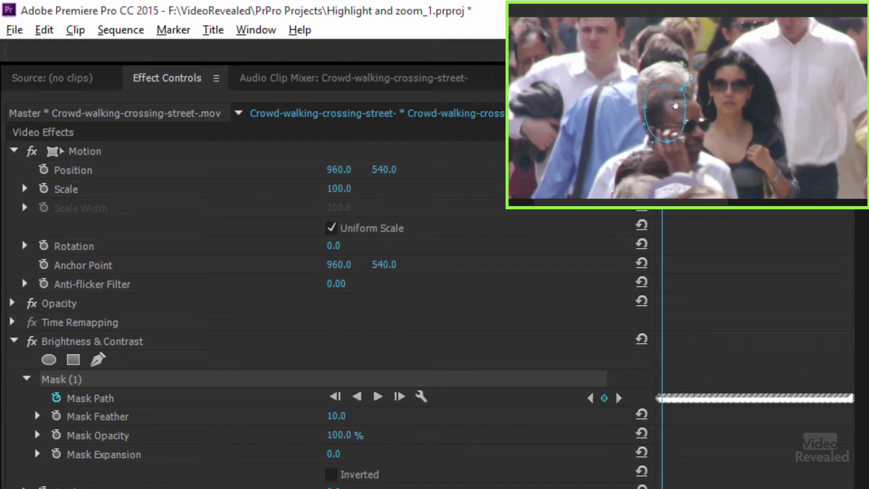
left_click(335, 397)
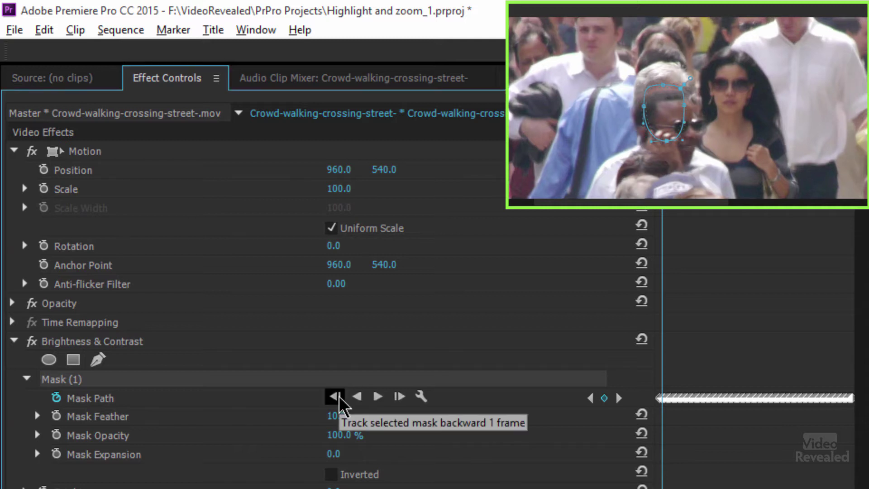
left_click_drag(660, 115, 667, 117)
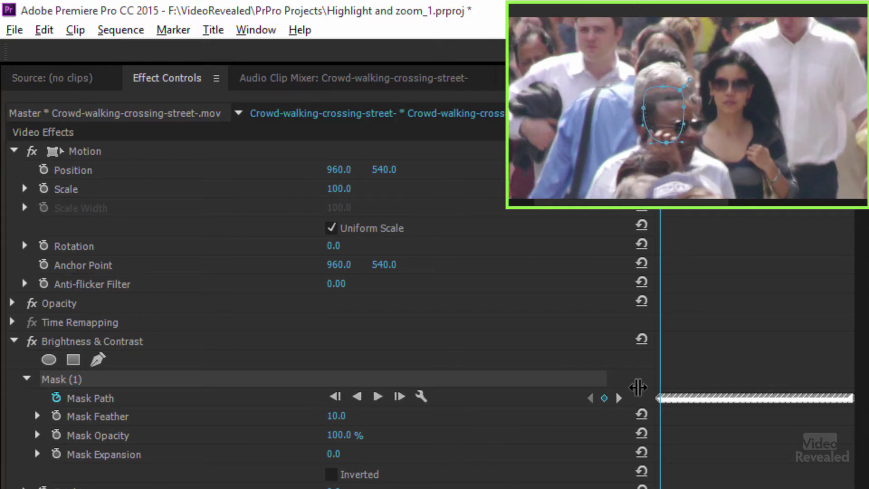
left_click(336, 395)
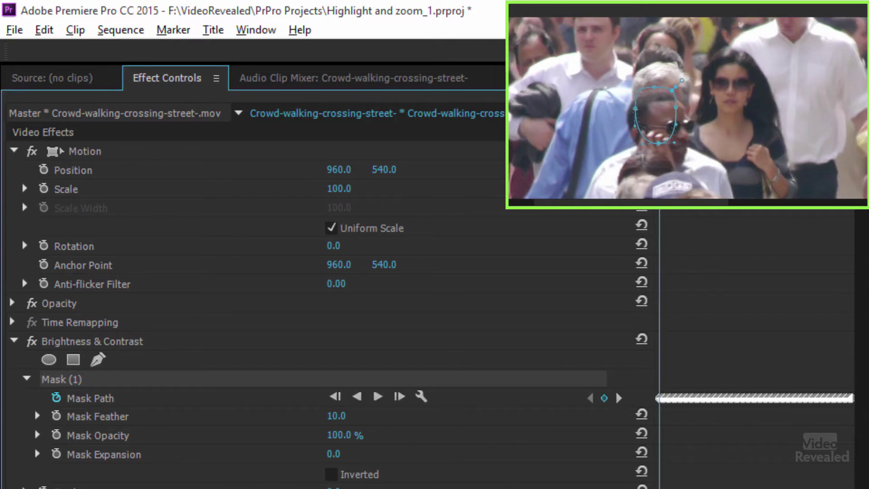
Reshape the edge of Mask (1) and continue tracking it back toward the clip's first frame, correcting its placement over the hidden face
left_click(660, 147)
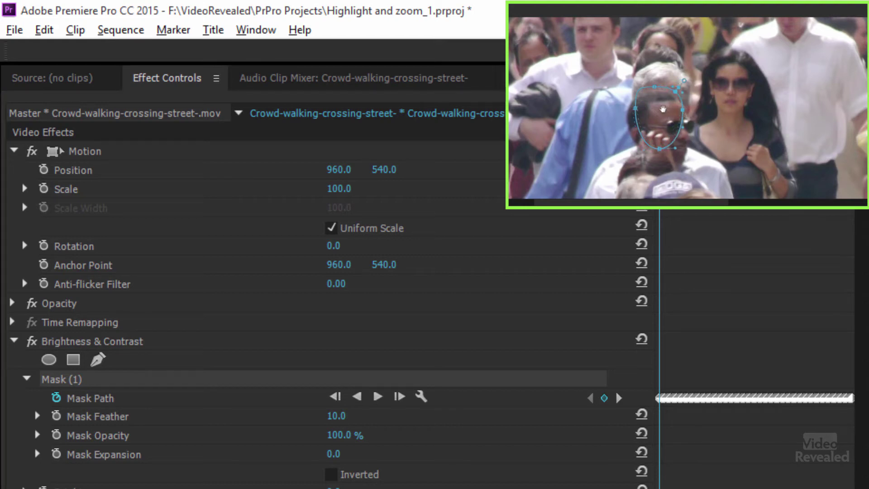
left_click(336, 396)
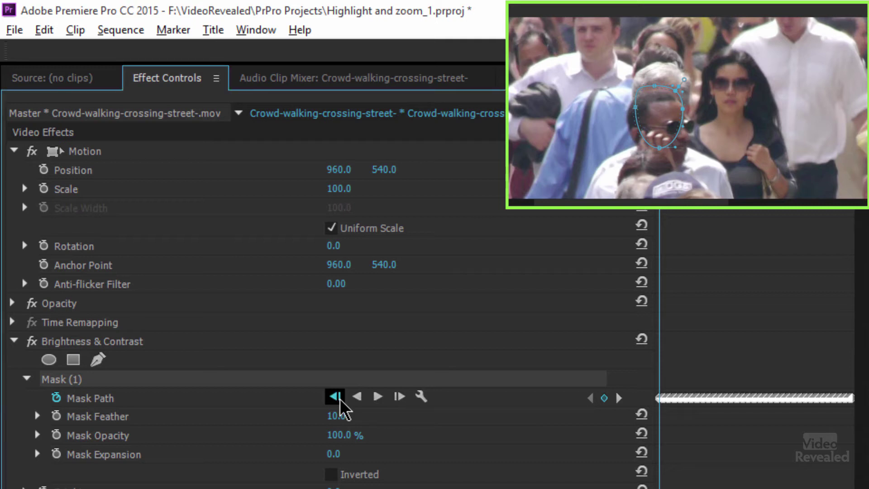
left_click(335, 397)
left_click(336, 397)
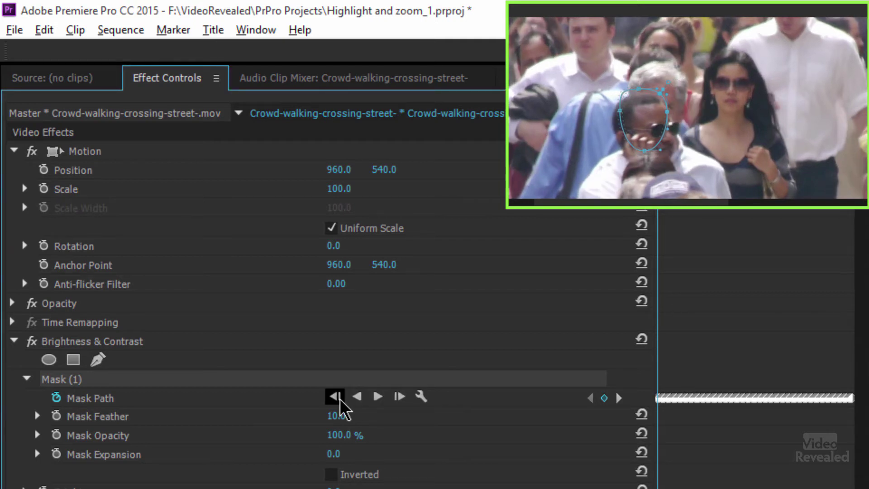
left_click_drag(646, 121, 661, 117)
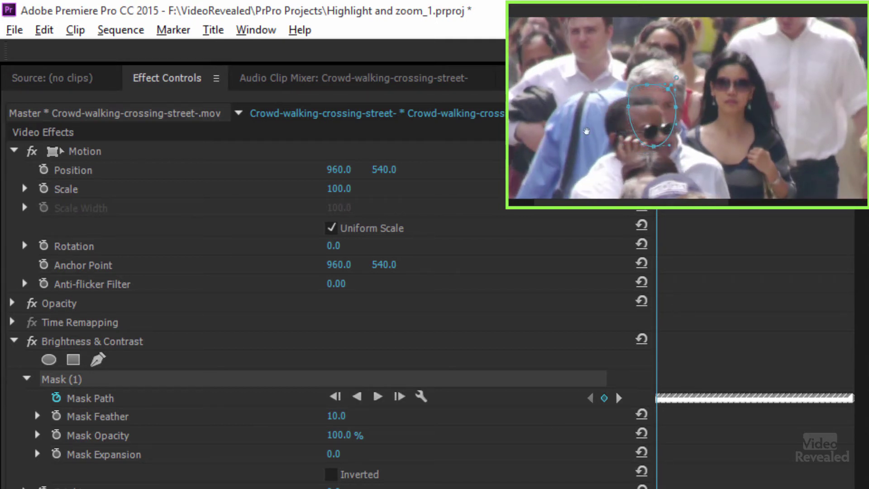
left_click(620, 398)
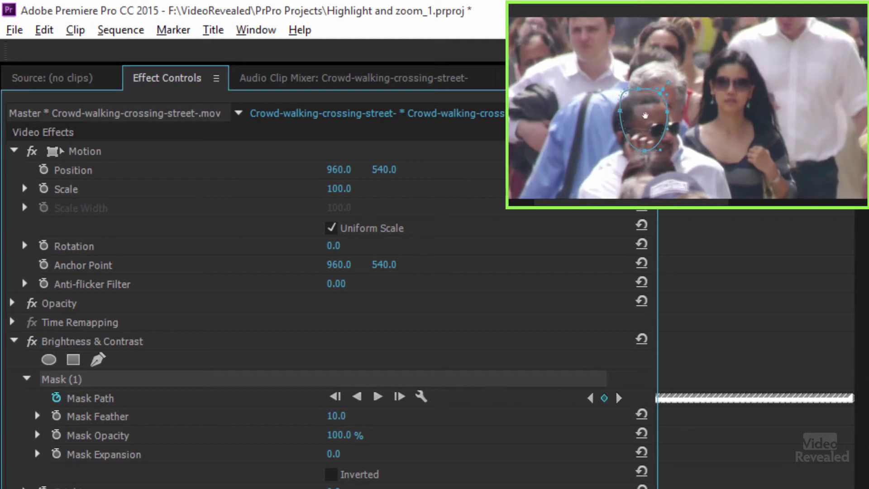
left_click_drag(646, 116, 655, 115)
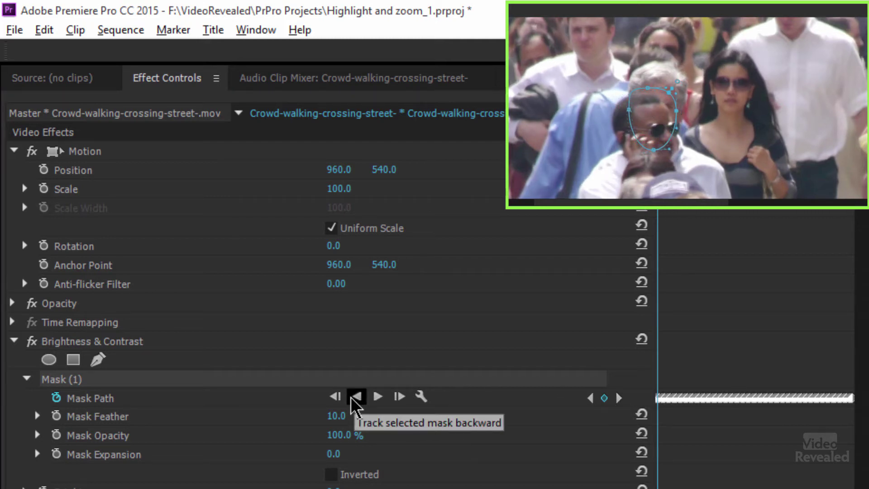
left_click(335, 397)
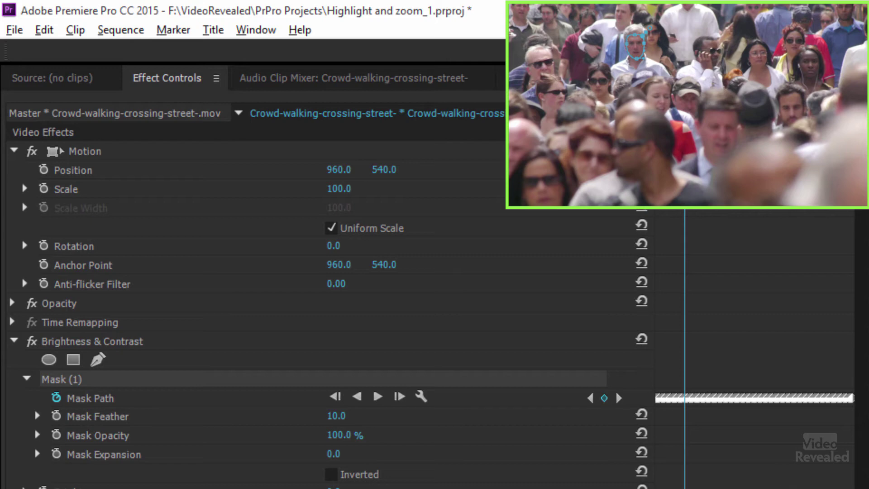
At the clip's first frame, add a second ellipse mask to Brightness & Contrast and fit it around the phoning man's head
key("Home")
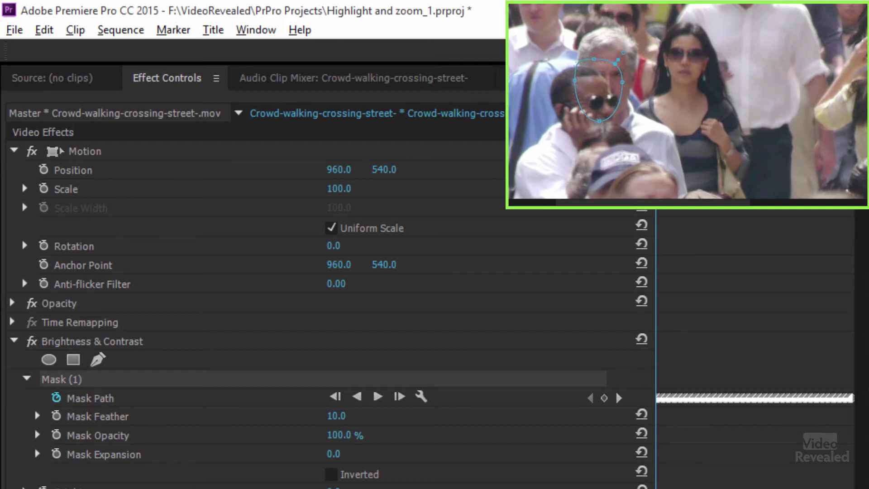
left_click(49, 361)
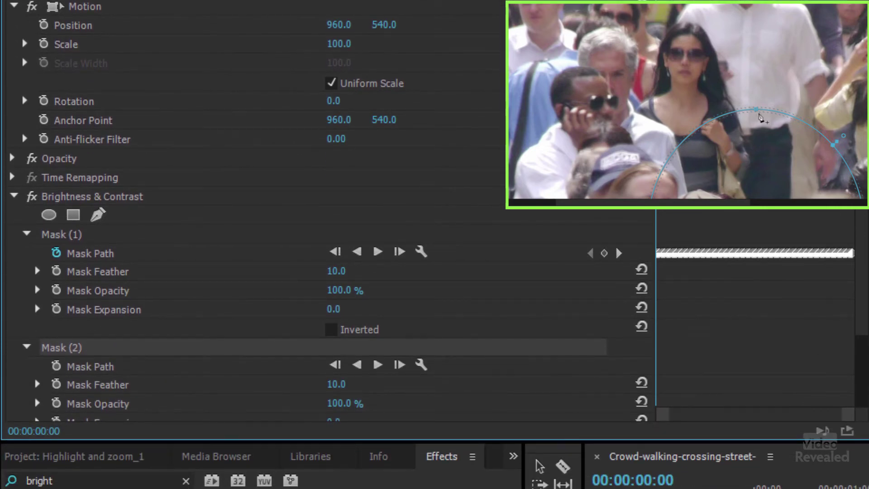
left_click_drag(759, 114, 639, 125)
left_click_drag(742, 175, 589, 96)
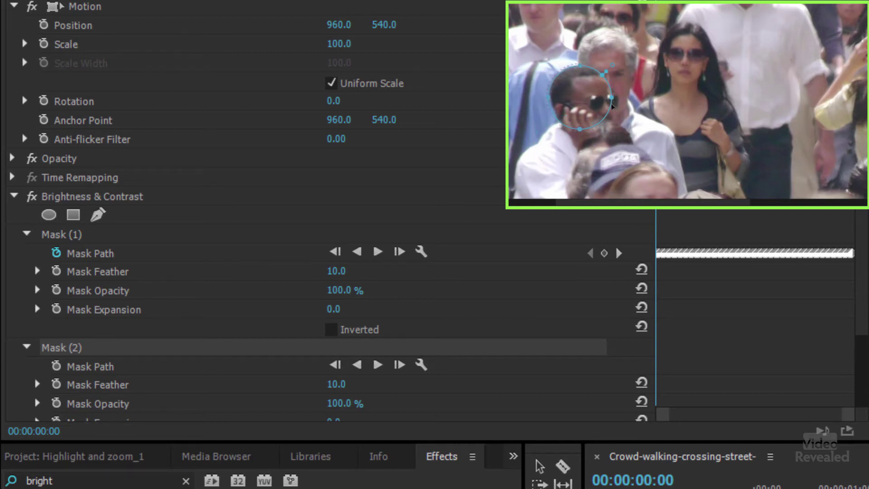
left_click_drag(580, 98, 582, 100)
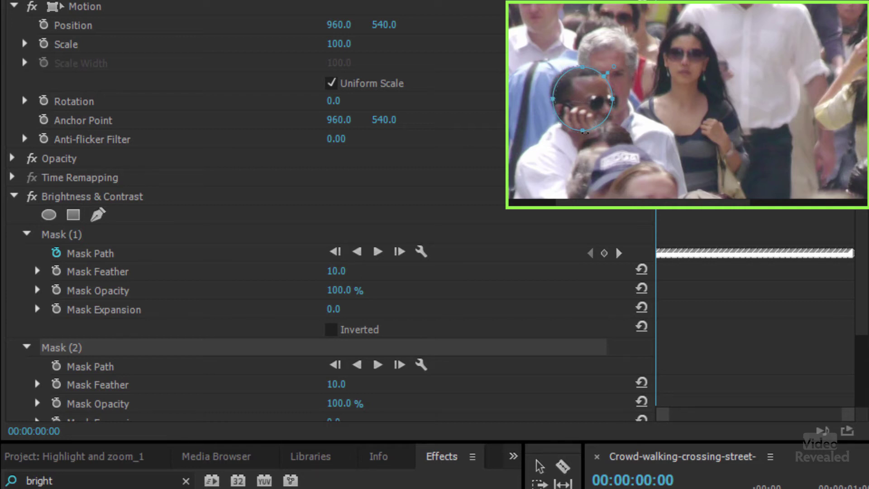
left_click_drag(590, 100, 588, 103)
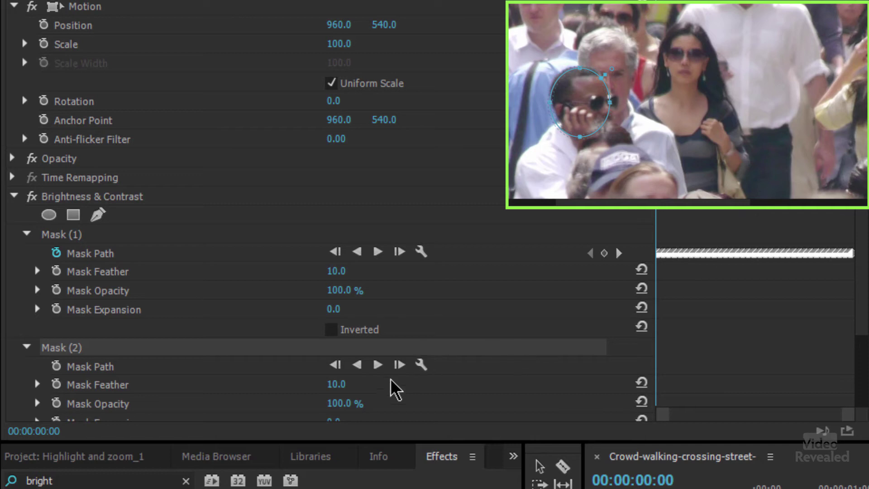
Track Mask (2) forward until the phoning man has passed the highlighted face, and play back the tracked section
left_click(378, 365)
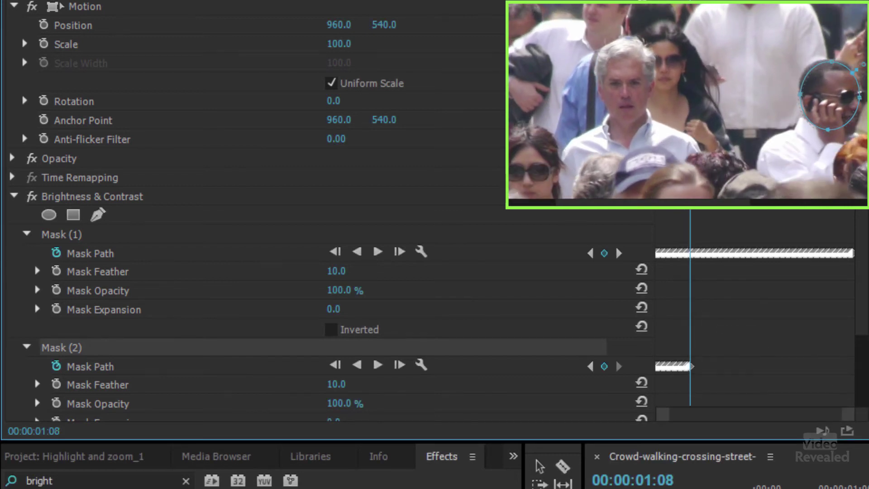
key("j")
key("l")
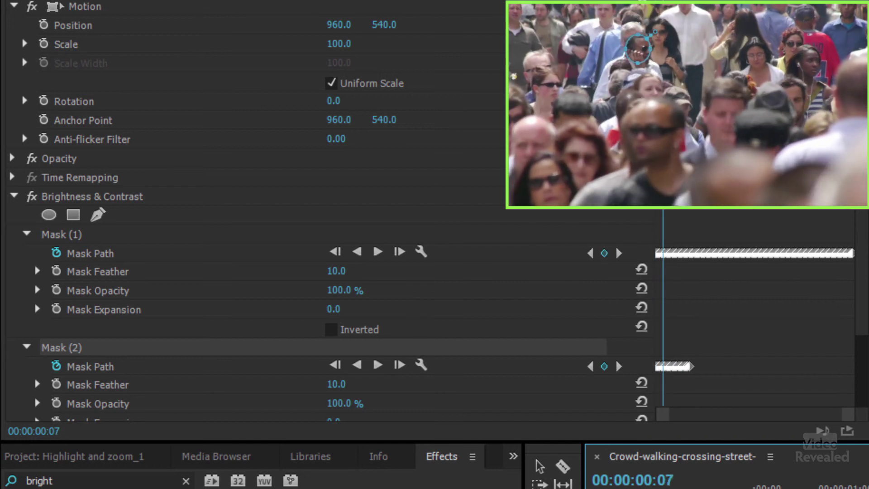
key("k")
Set the effect's Brightness to -53 and invert Mask (1) so the crowd darkens around the man's face
left_click(102, 247)
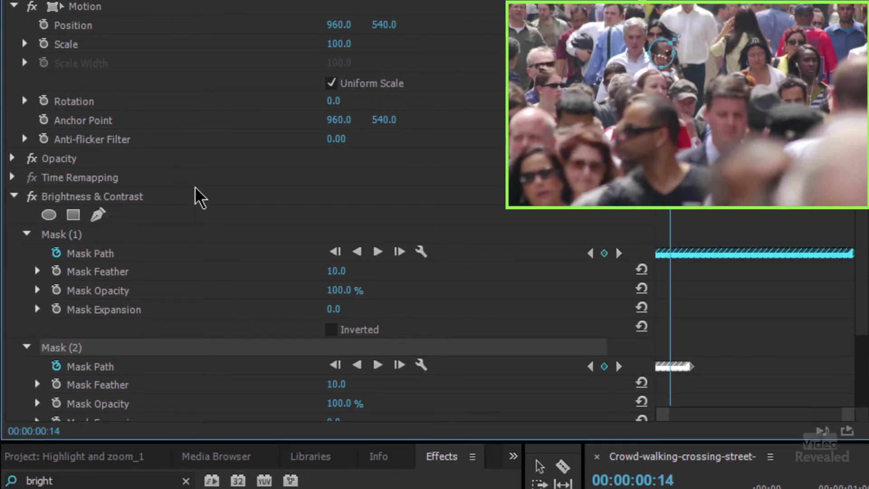
scroll(218, 200, "down", 3)
scroll(184, 268, "down", 1)
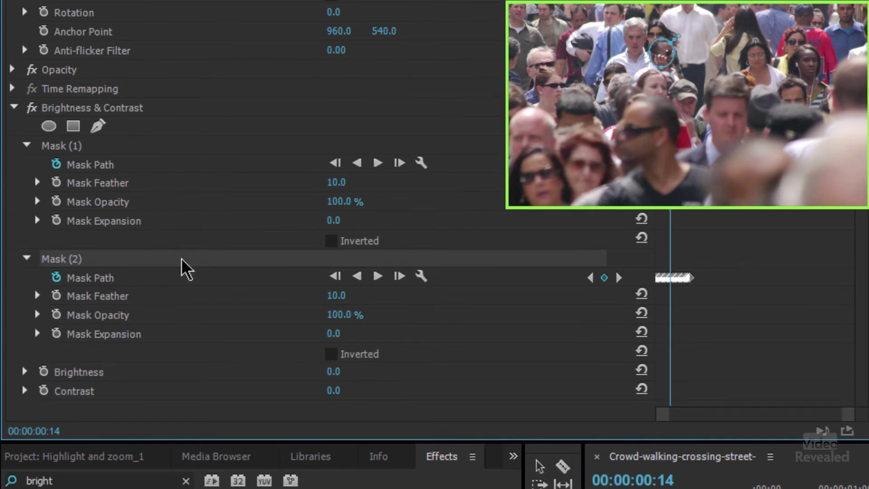
left_click(117, 146)
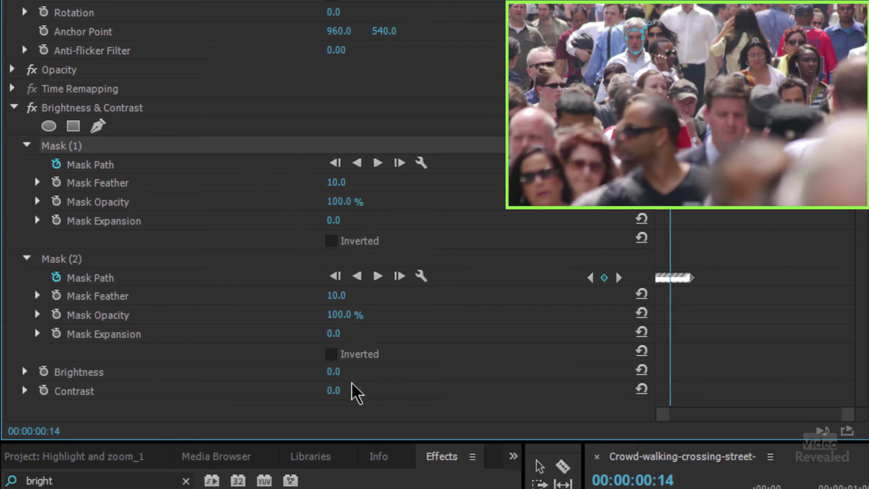
left_click_drag(335, 371, 312, 372)
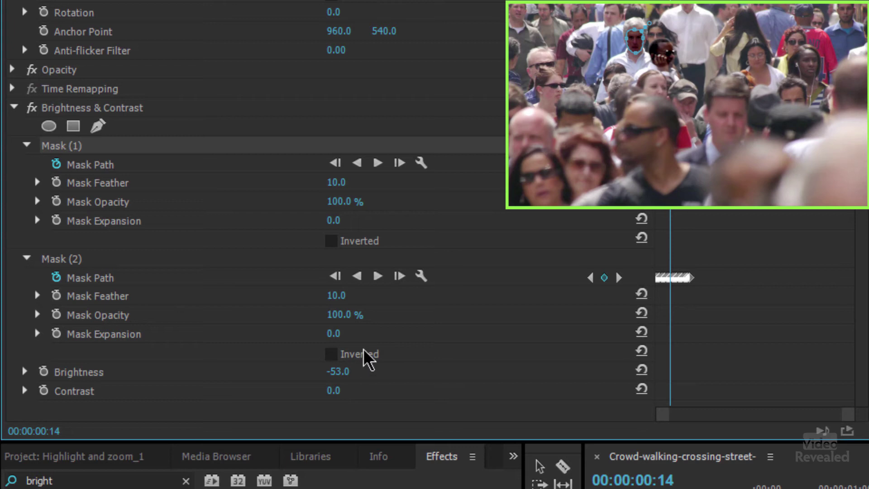
left_click(331, 241)
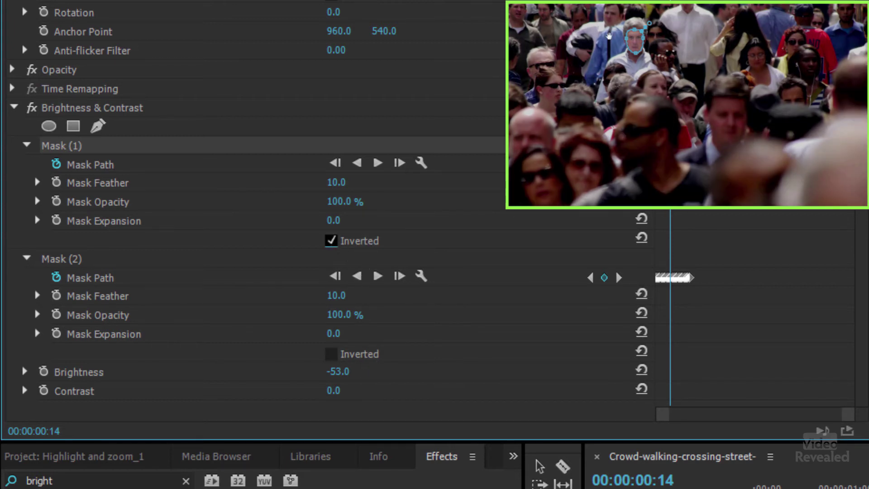
Set the Mask Expansion of Mask (1) to 12 and play the clip from the start
key("shift+Left")
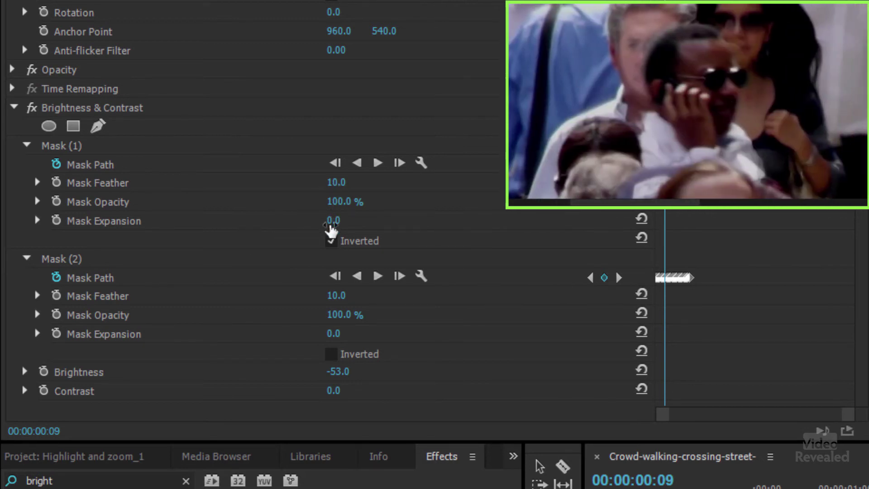
mouse_move(334, 220)
left_mouse_down()
mouse_move(358, 220)
mouse_move(348, 220)
left_mouse_up()
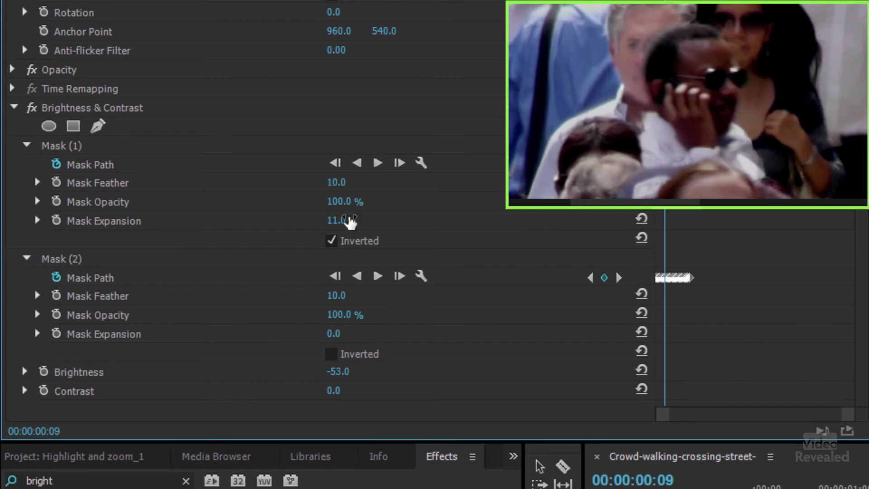
left_click(336, 182)
key("Escape")
key("space")
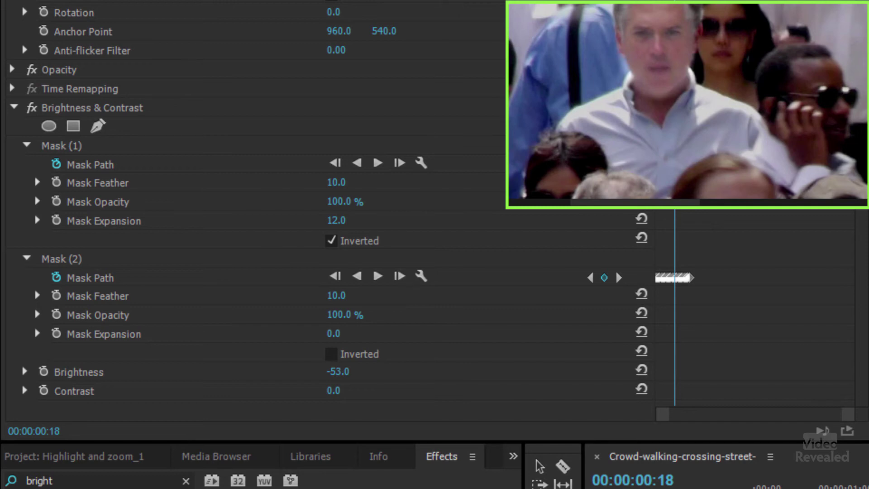
key("Home")
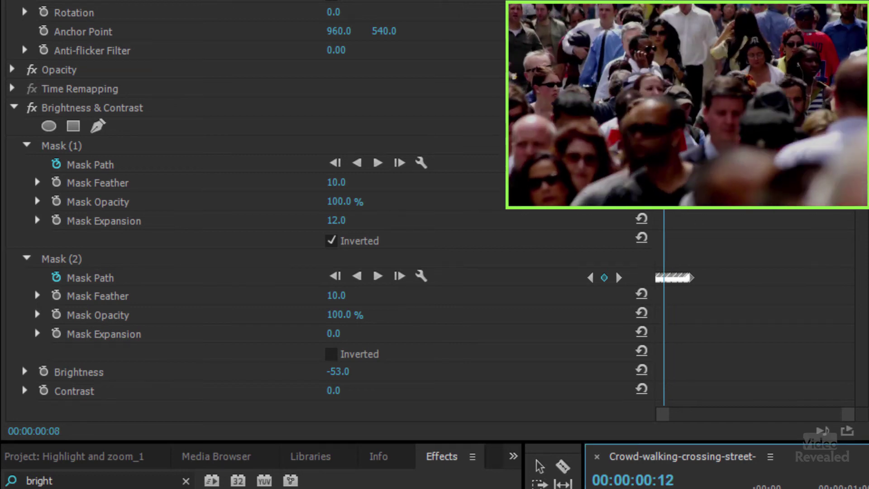
key("space")
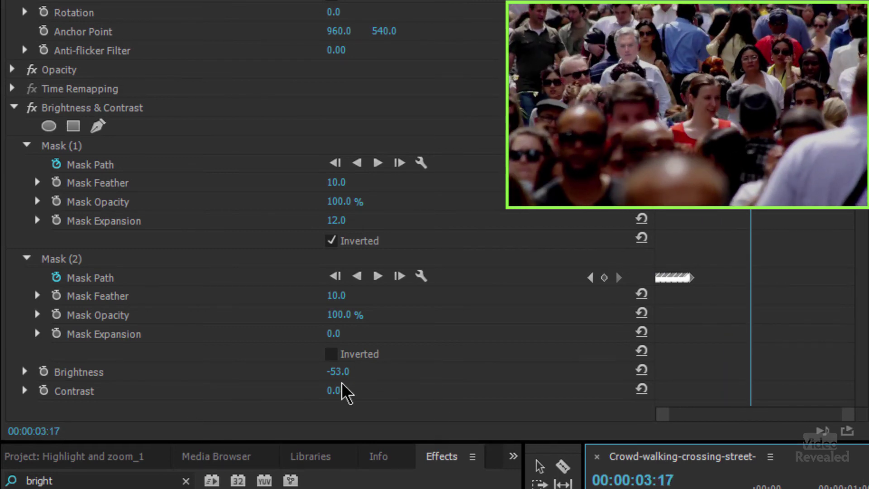
Set the effect's Contrast to -52 and Brightness to -77, and replay the clip
left_click_drag(335, 394, 330, 371)
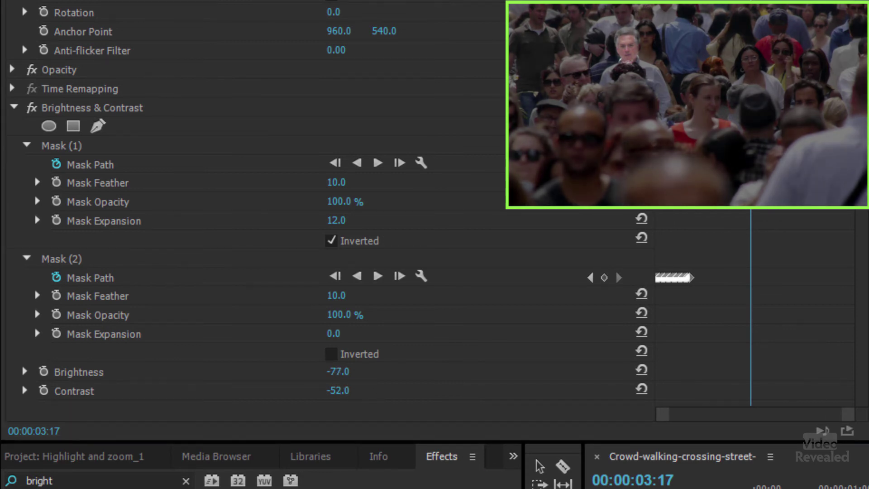
key("j")
key("j")
key("l")
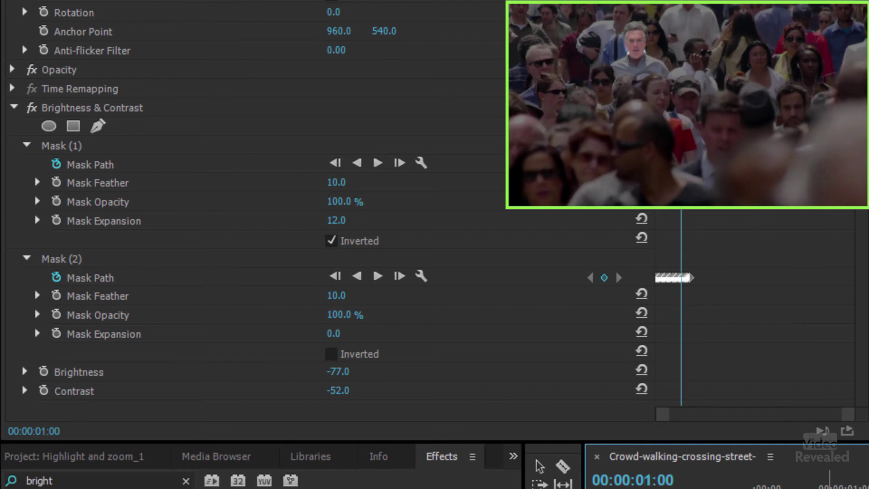
Set the Mask Feather of Mask (1) to 26 and play the clip backward and forward to review the softer edge
left_click_drag(334, 183, 335, 183)
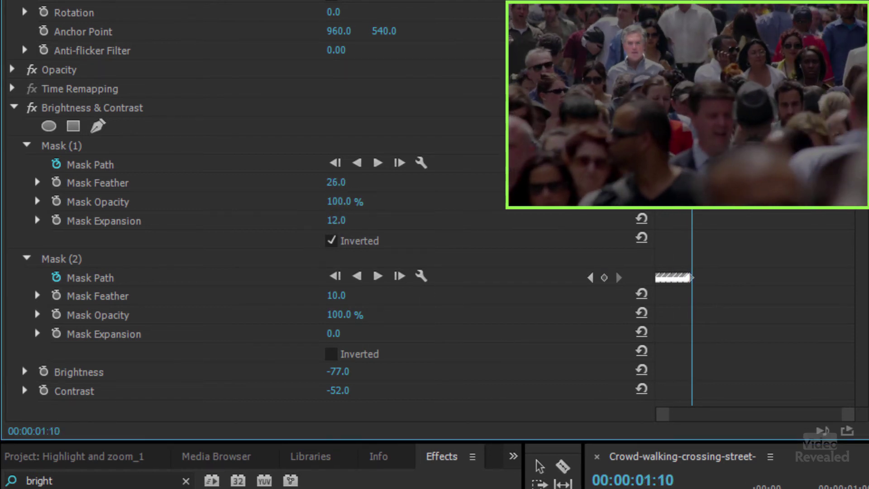
key("j")
key("l")
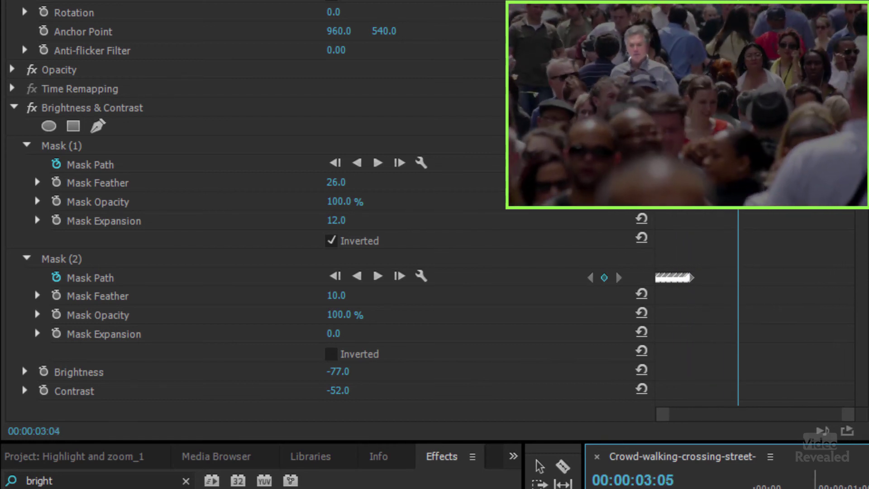
key("j")
key("j")
key("j")
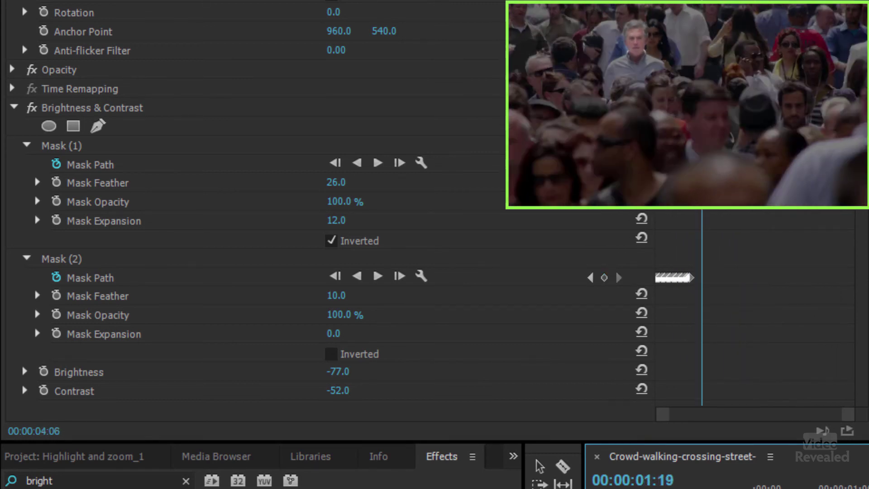
key("l")
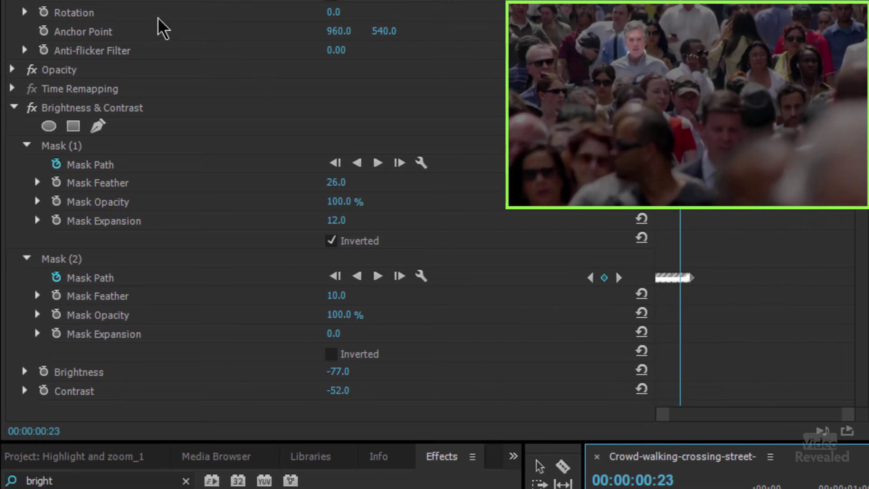
Turn on keyframing for the Motion Scale and Position properties at 00:00:00:23
scroll(159, 91, "up", 4)
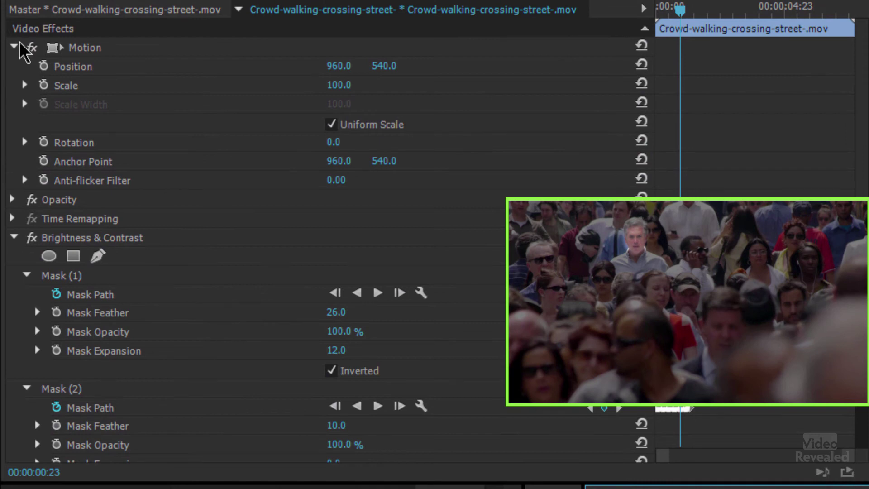
left_click(15, 46)
left_click(15, 47)
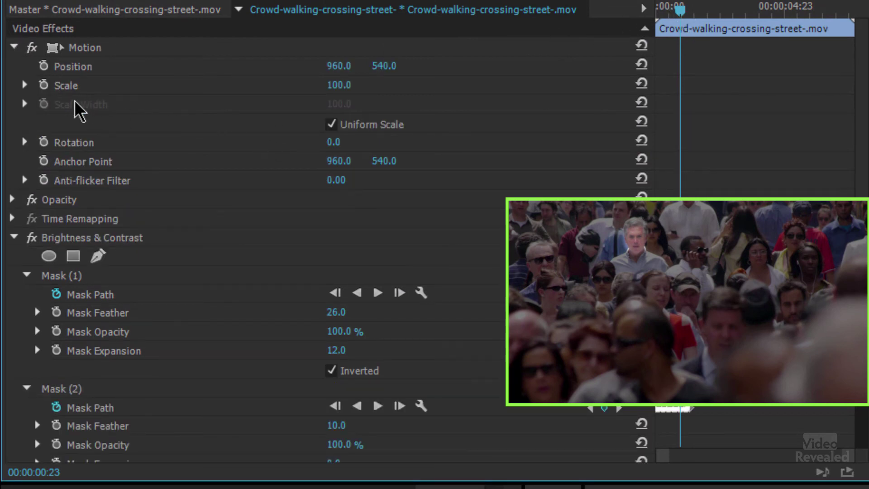
left_click(44, 85)
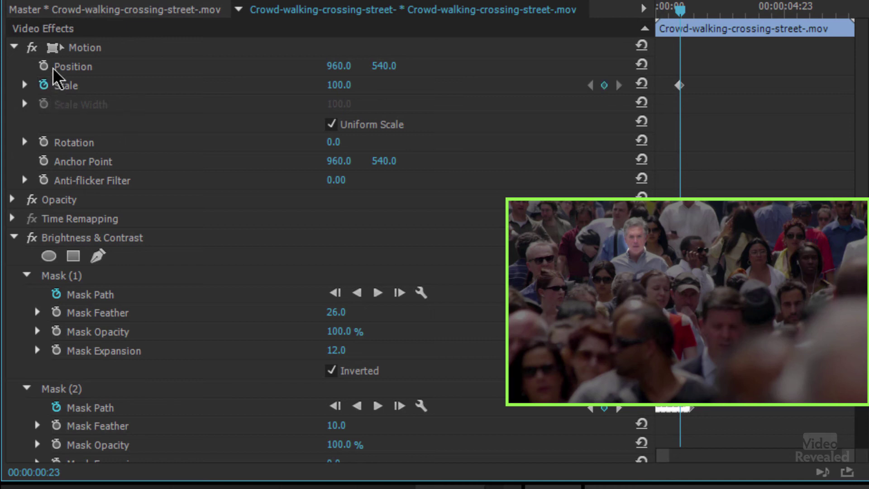
left_click(44, 66)
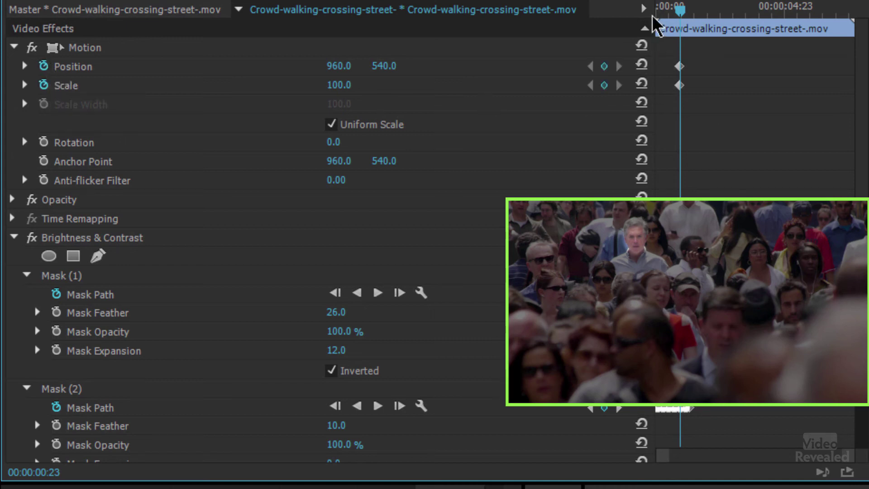
At 00:00:06:03, enlarge the clip's Scale, set its vertical Position to 999 and shift it sideways toward the highlighted man, and play the zoom
left_click_drag(657, 17, 818, 20)
left_click_drag(339, 85, 319, 68)
left_click_drag(380, 67, 284, 103)
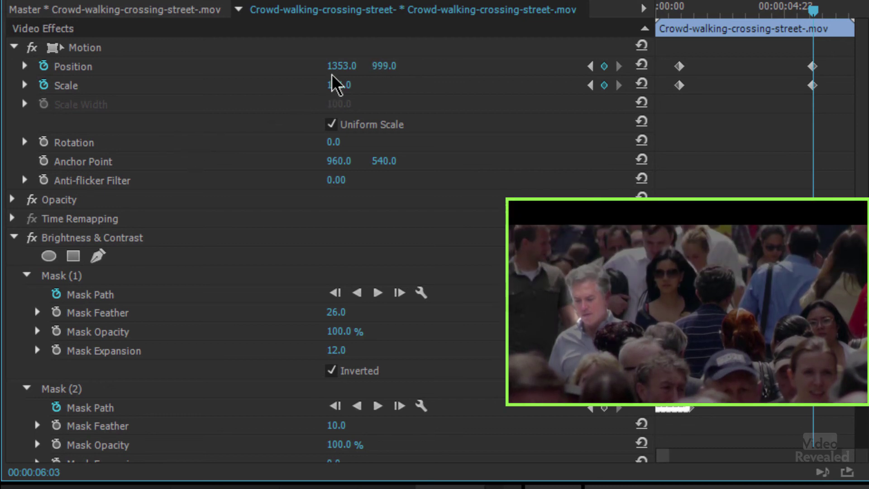
left_click_drag(335, 85, 507, 65)
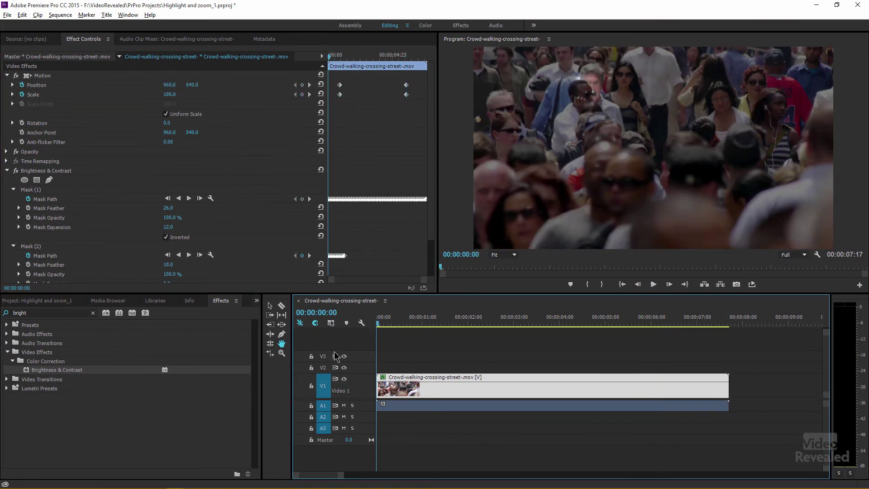
key("space")
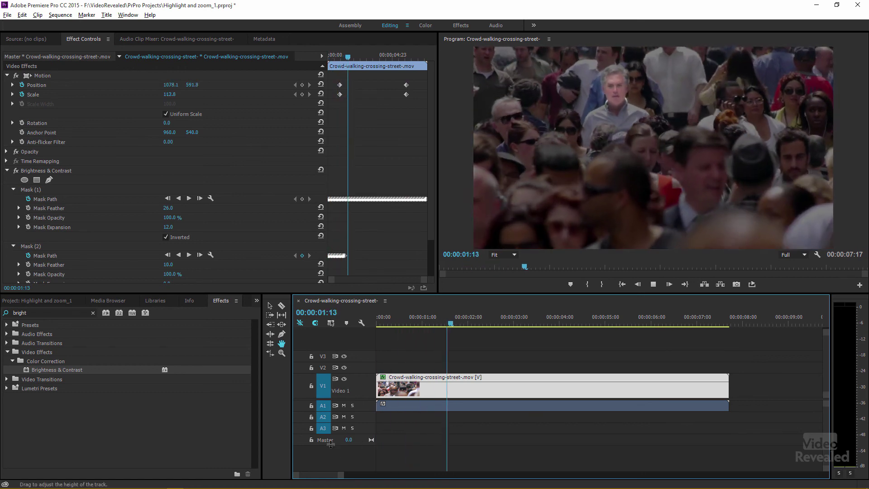